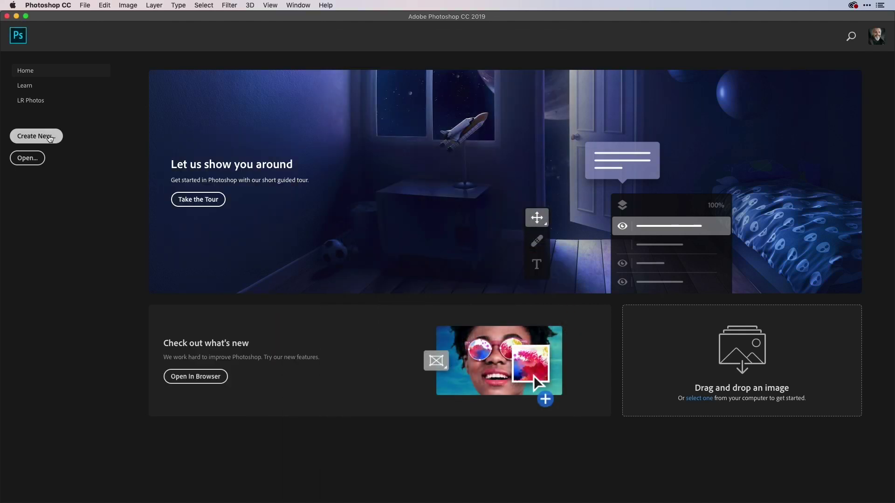
Step: Create a new document 1080*4 wide, 1080 px high, at 144 ppi, with the Working RGB sRGB profile
left_click(51, 138)
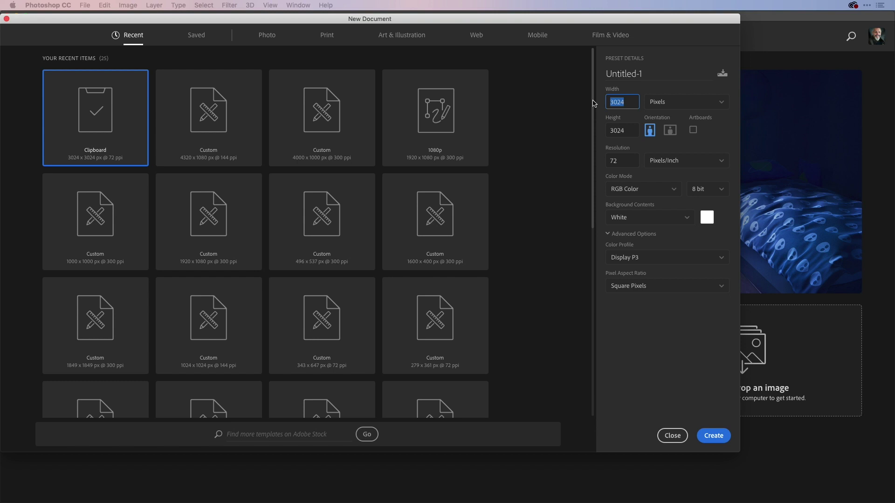
type("1080")
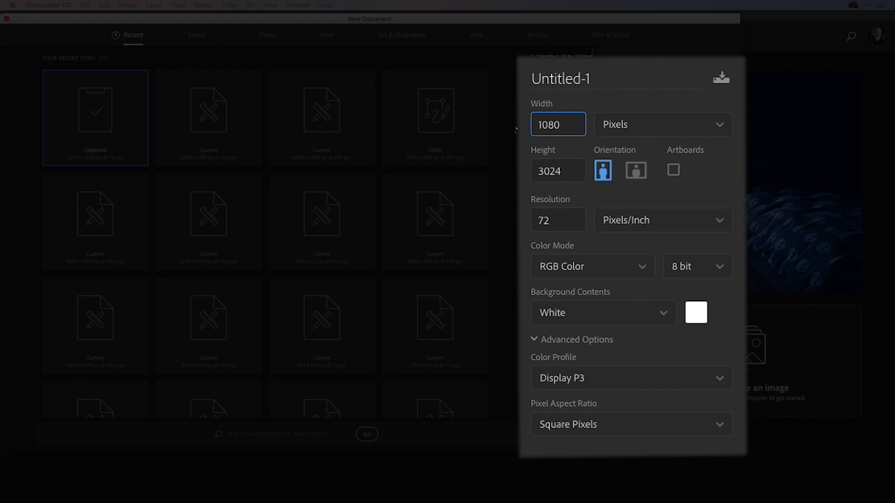
type("*")
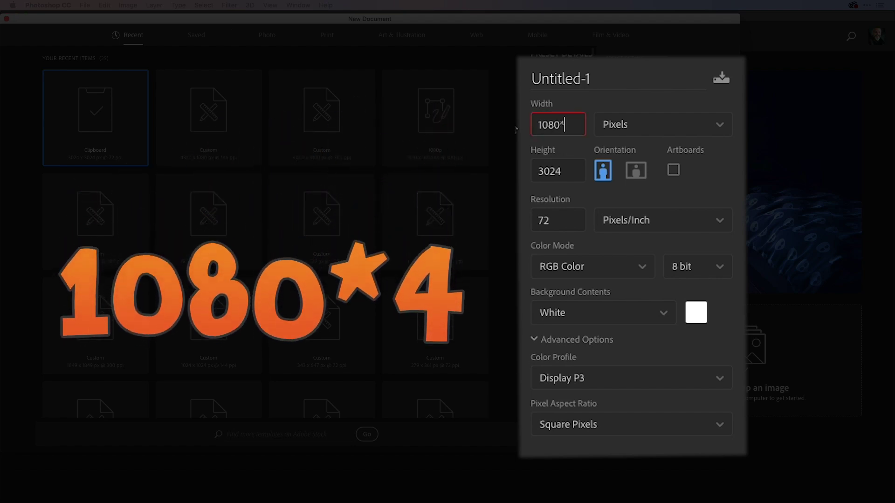
type("4")
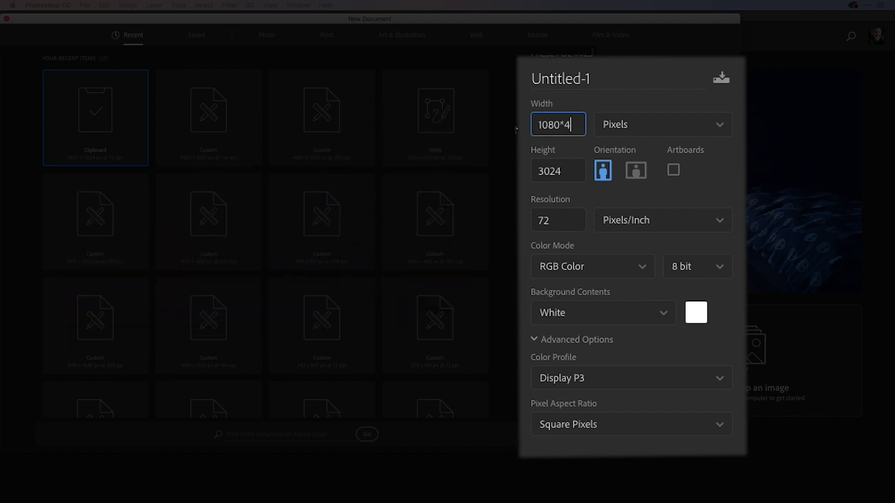
key("Tab")
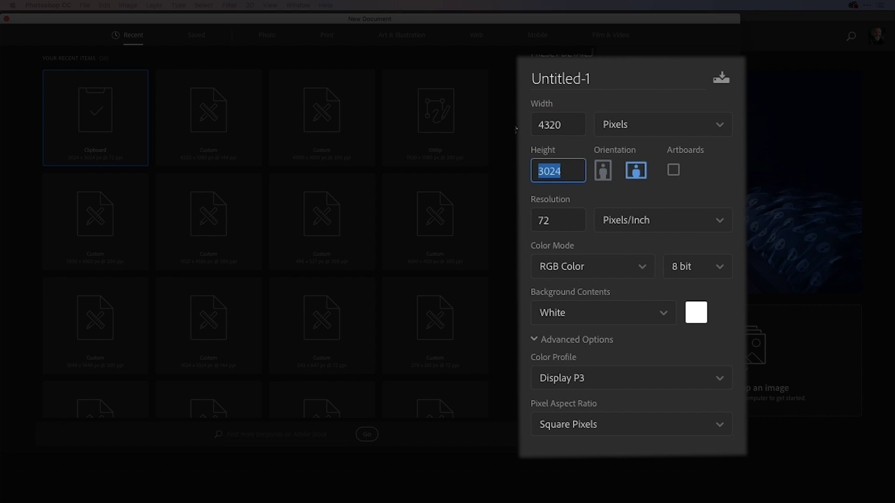
type("1080")
key("Tab")
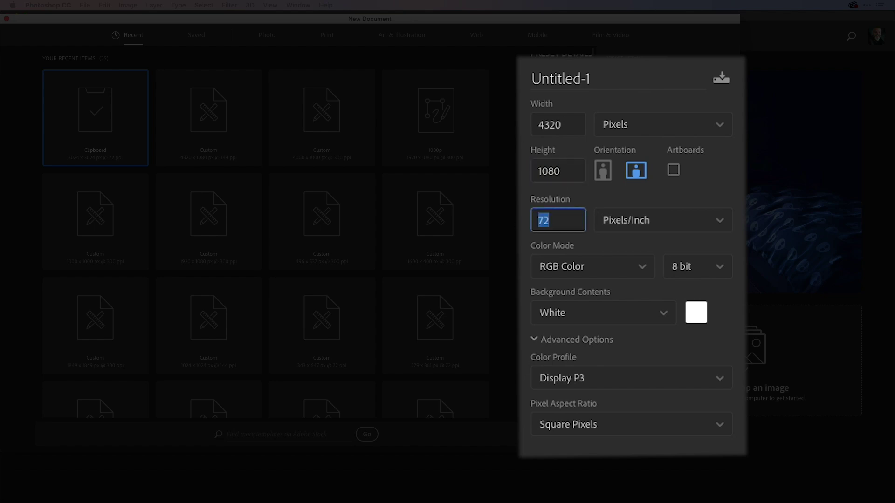
type("144")
left_click(654, 380)
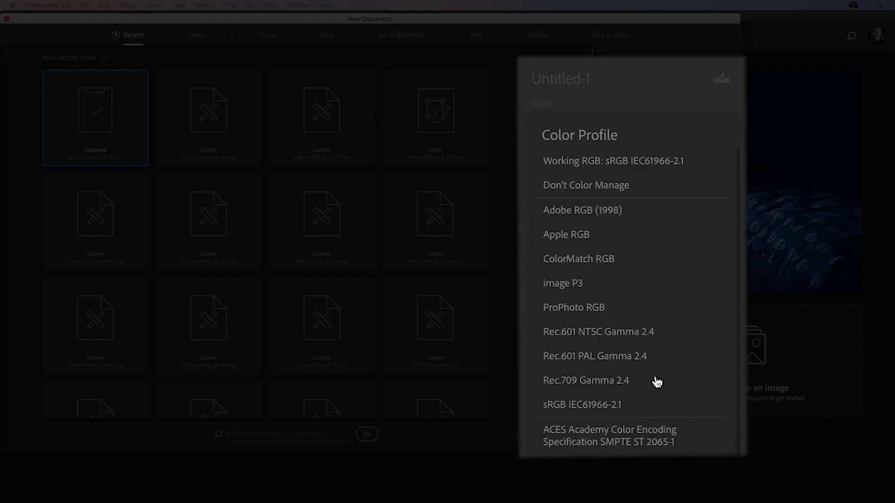
left_click(662, 171)
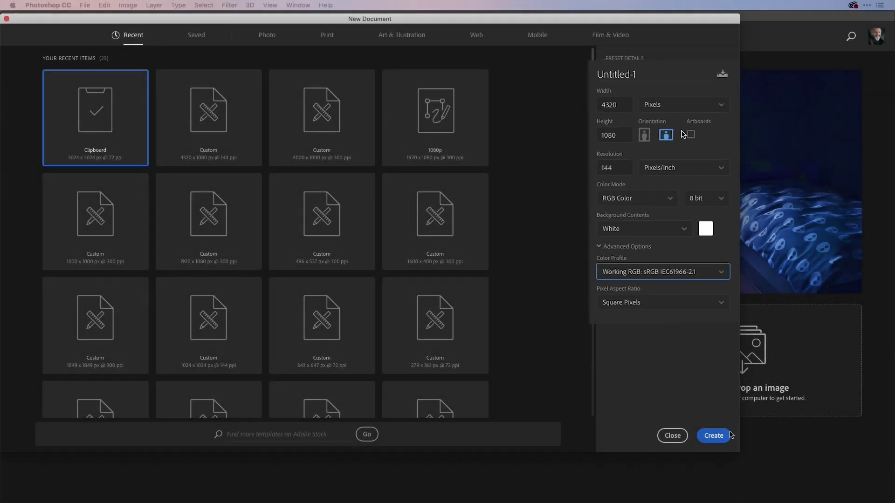
left_click(715, 436)
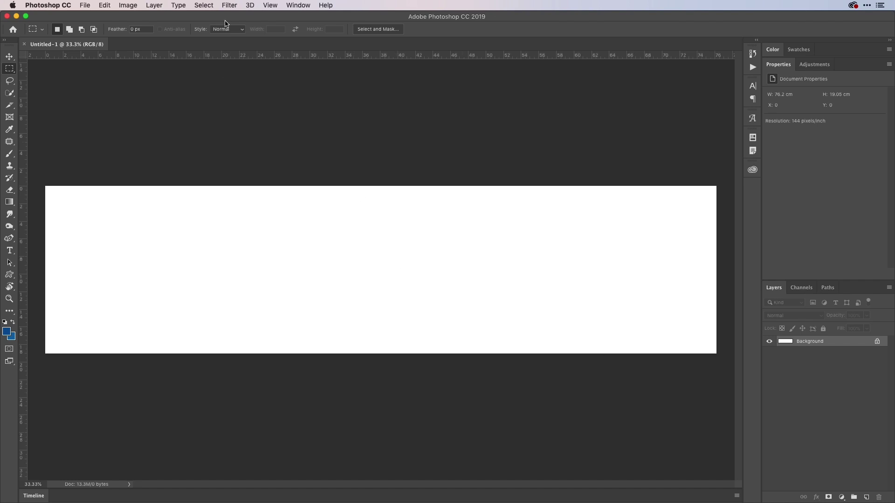
Step: Add a New Guide Layout using the instaPano preset of 4 columns and 1 row
left_click(269, 4)
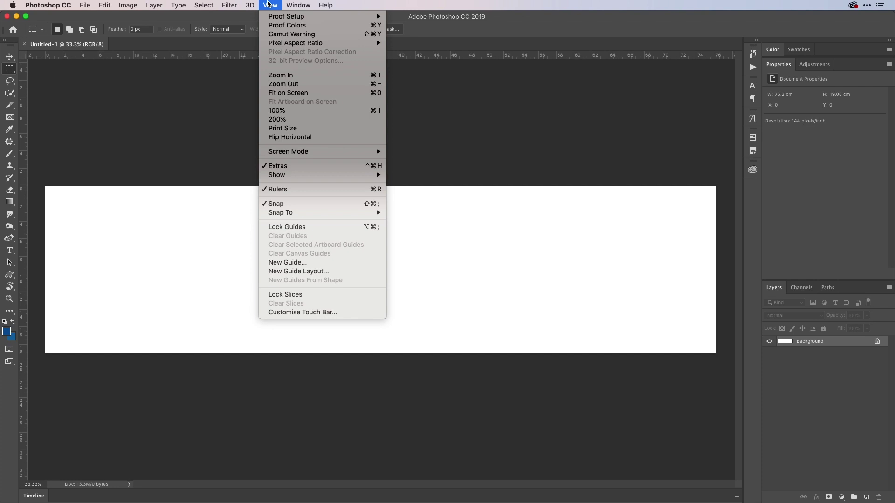
left_click(331, 273)
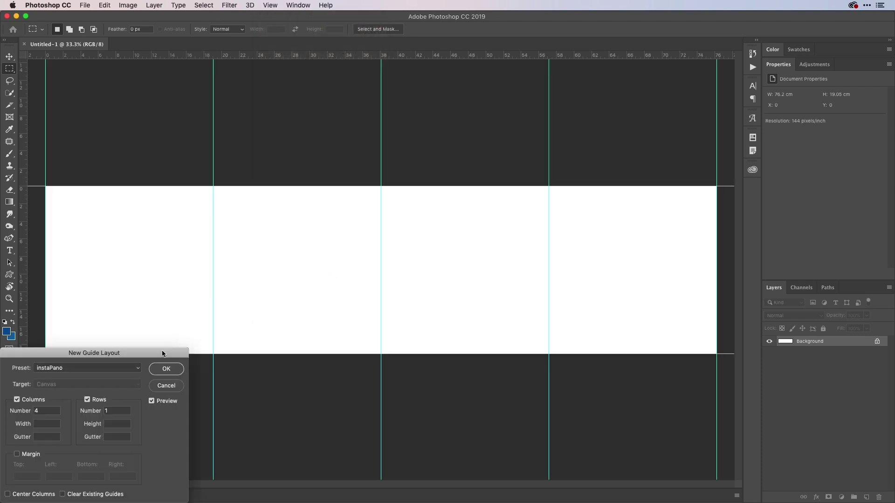
left_click_drag(164, 354, 421, 185)
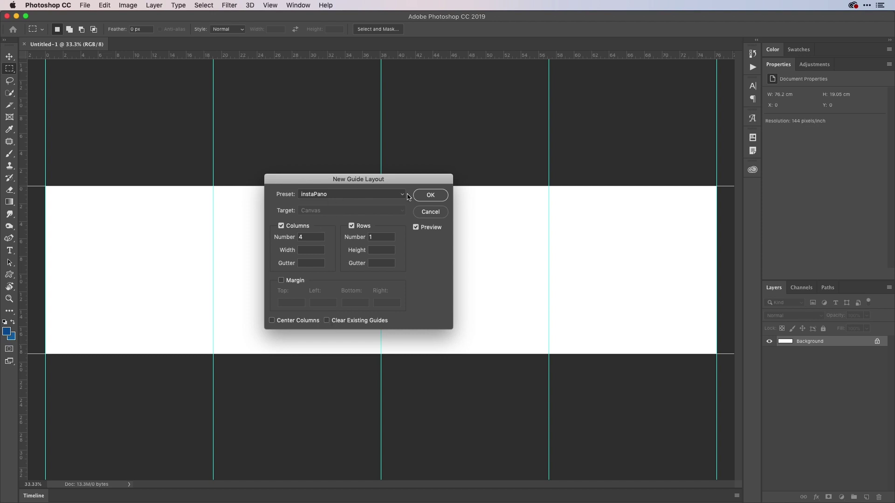
left_click(409, 194)
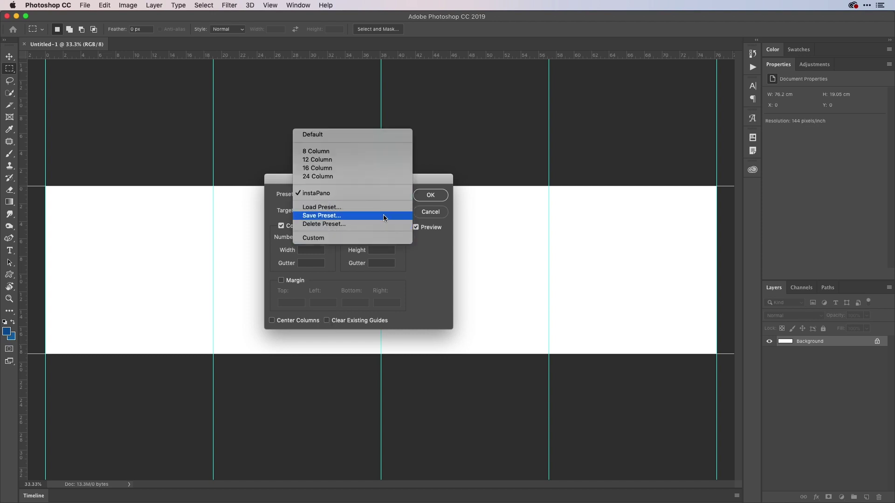
left_click(430, 273)
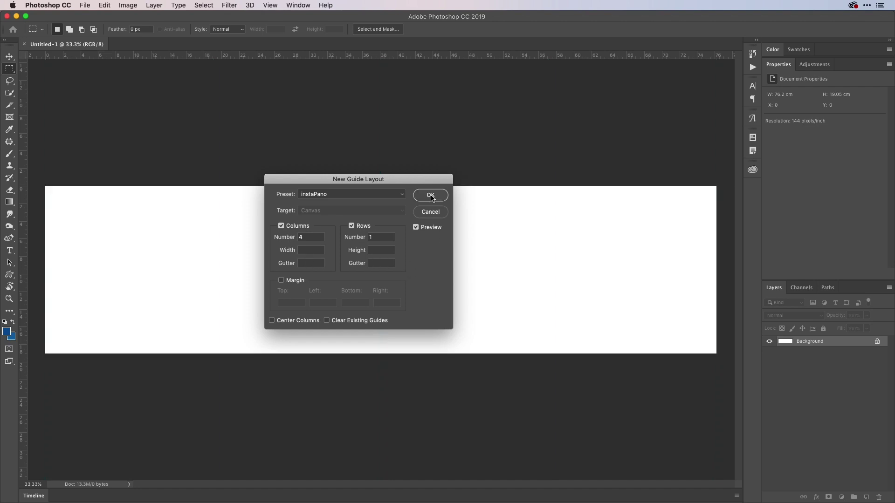
left_click(430, 196)
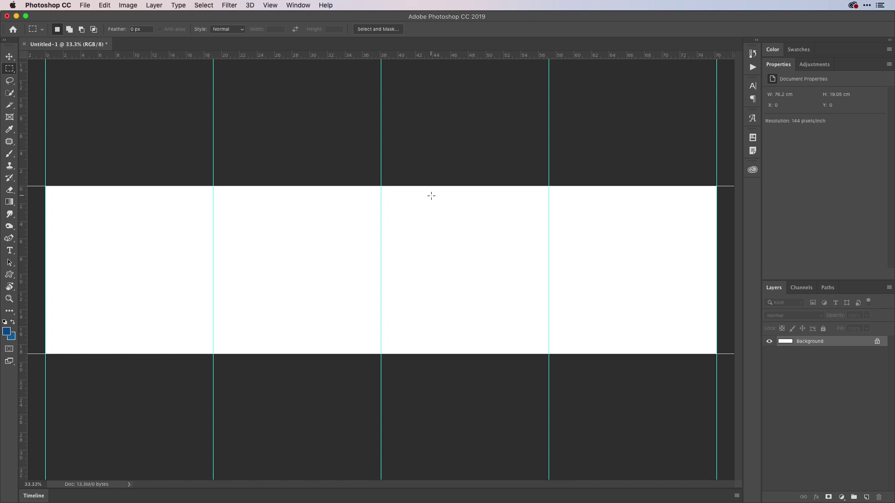
Step: Switch to the Slice Tool and generate slices 01–04 with Slices From Guides
left_click(12, 105)
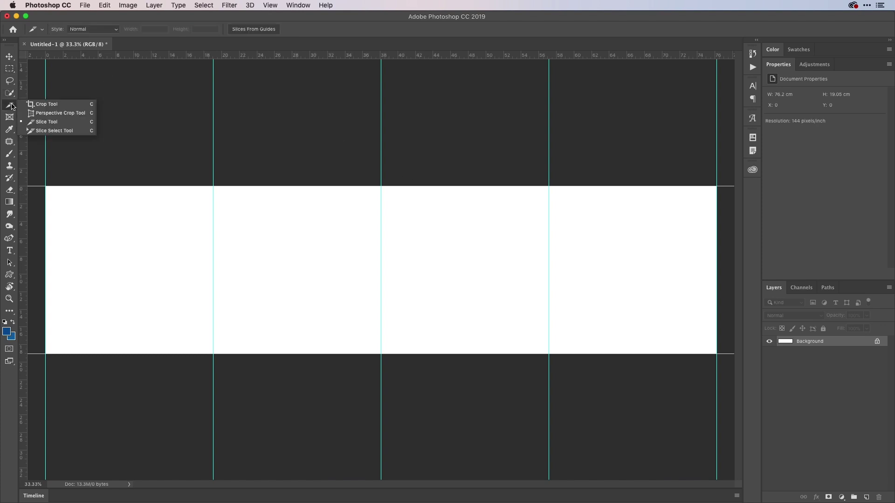
left_click(66, 124)
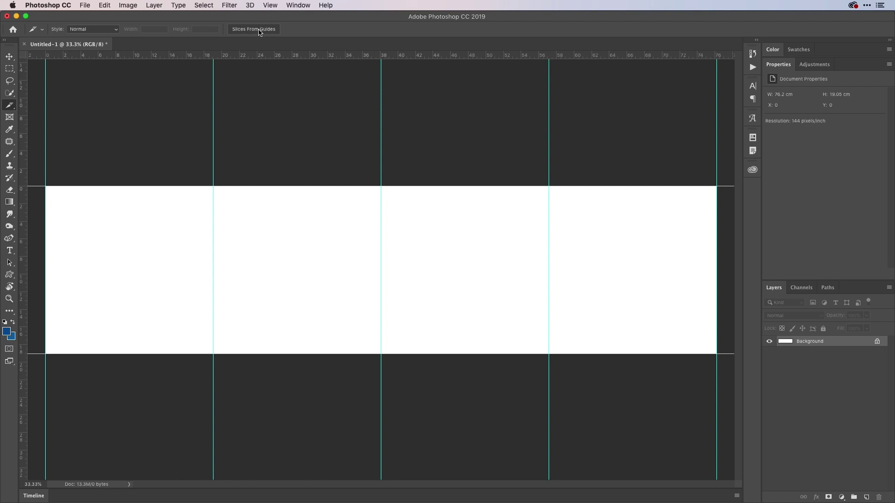
left_click(260, 31)
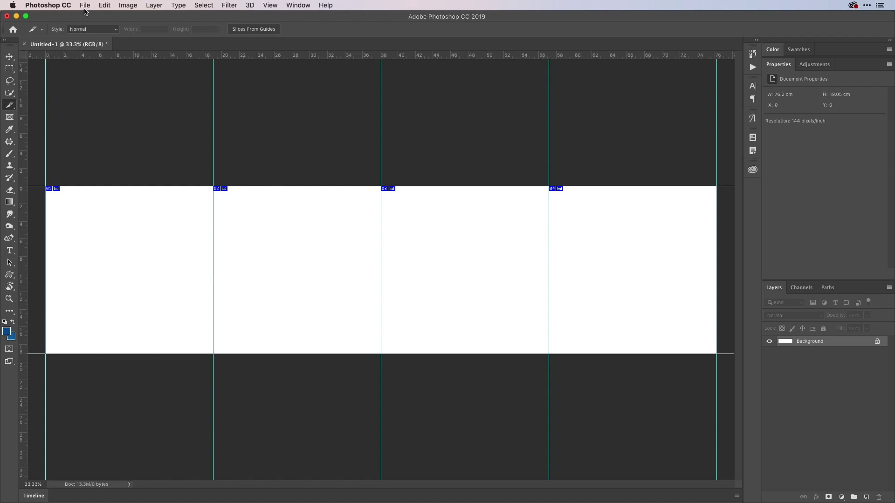
Step: In Save for Web (Legacy), choose the JPEG High preset with Maximum quality 100, then click Done
left_click(85, 5)
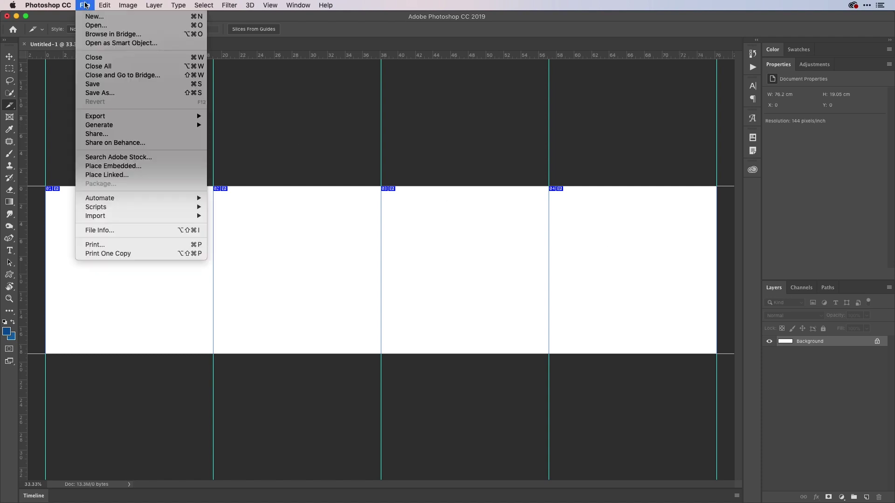
mouse_move(109, 116)
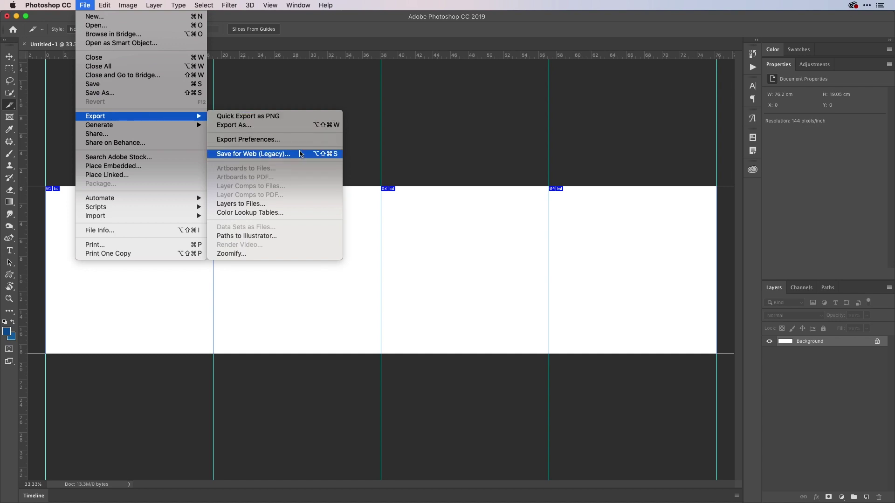
left_click(301, 154)
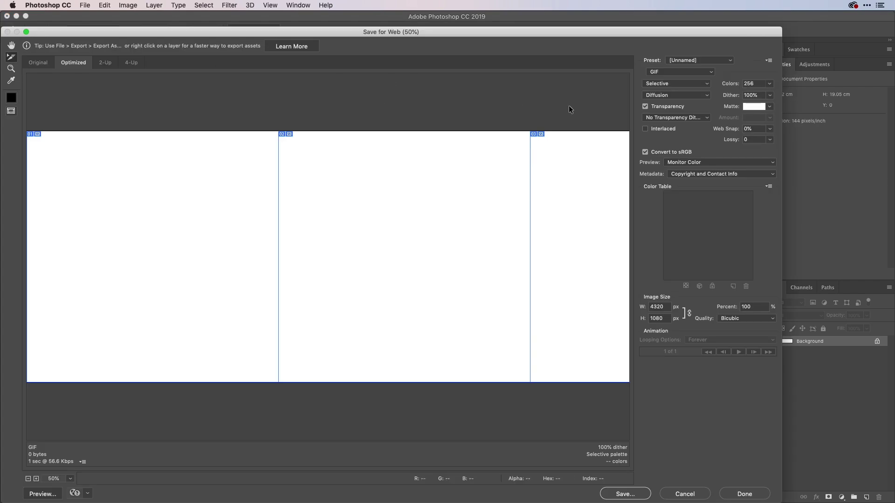
left_click(730, 61)
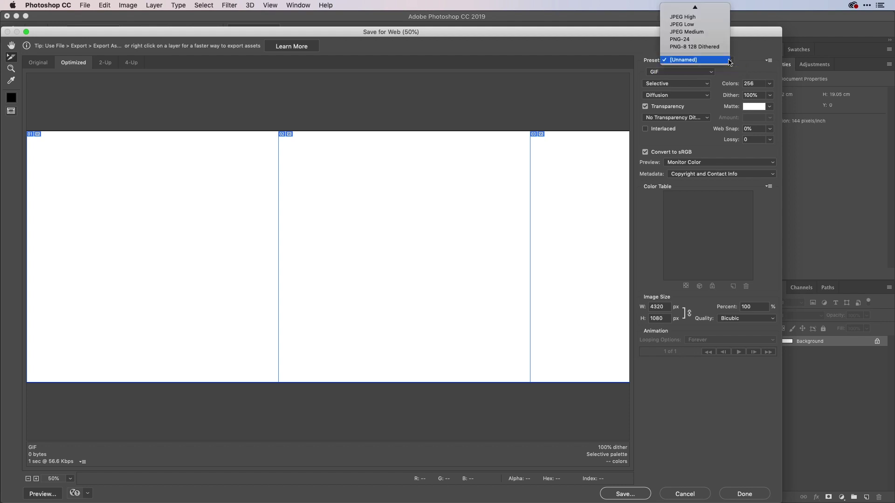
scroll(722, 62, "up", 5)
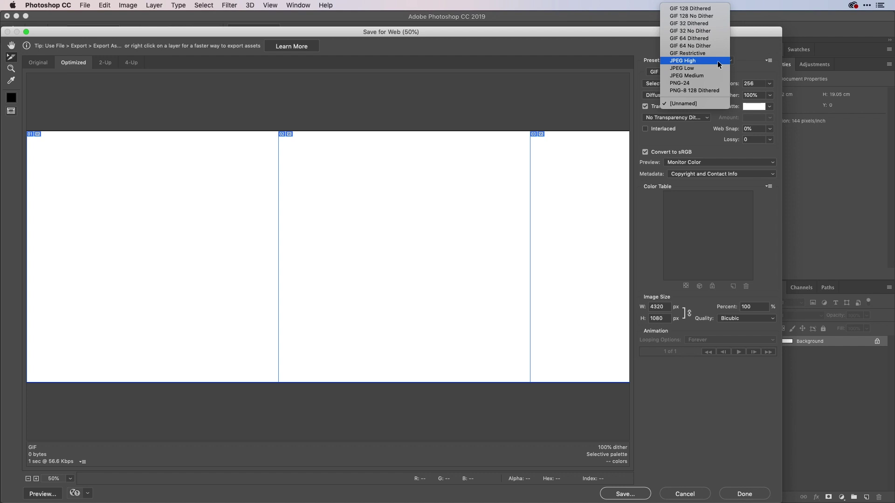
left_click(718, 64)
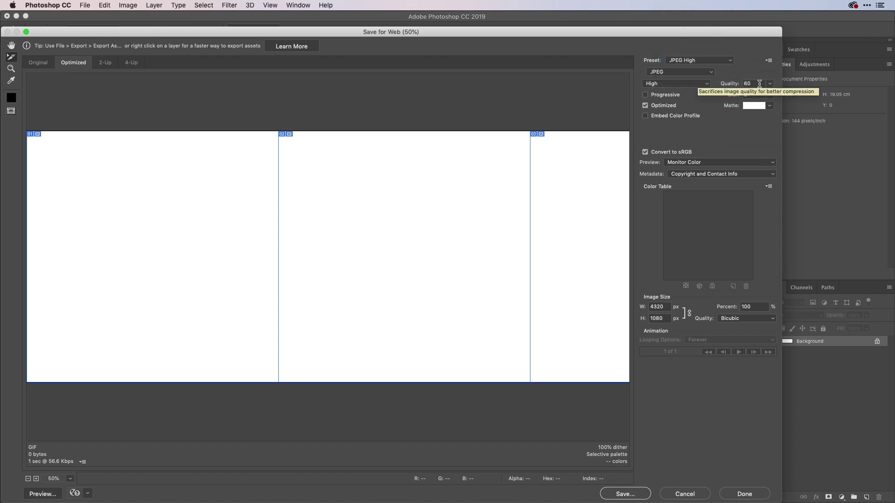
left_click(763, 83)
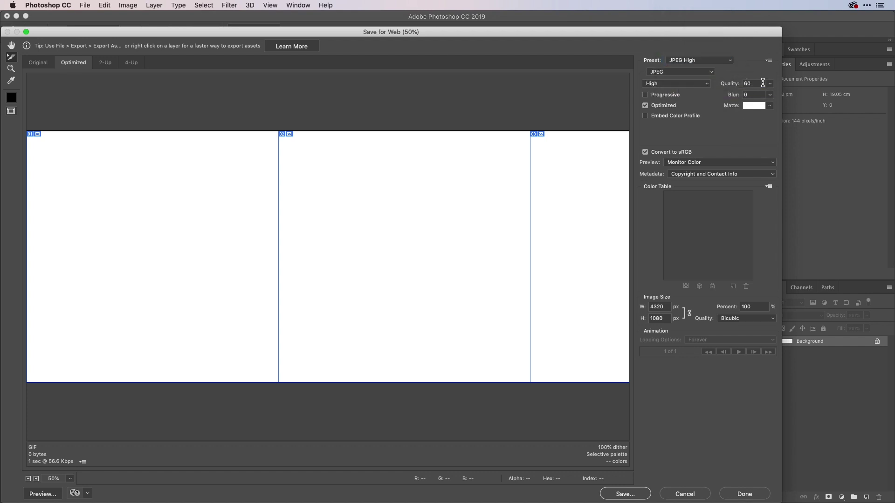
key("shift+Up")
key("shift+Up")
left_click(708, 85)
left_click(704, 91)
left_click(745, 494)
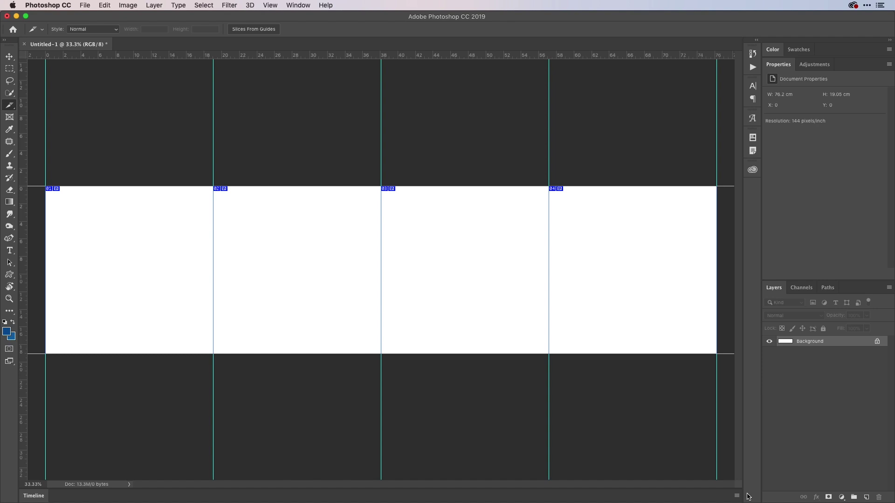
Step: Save the document as instapano.psd on the Desktop
key("super+s")
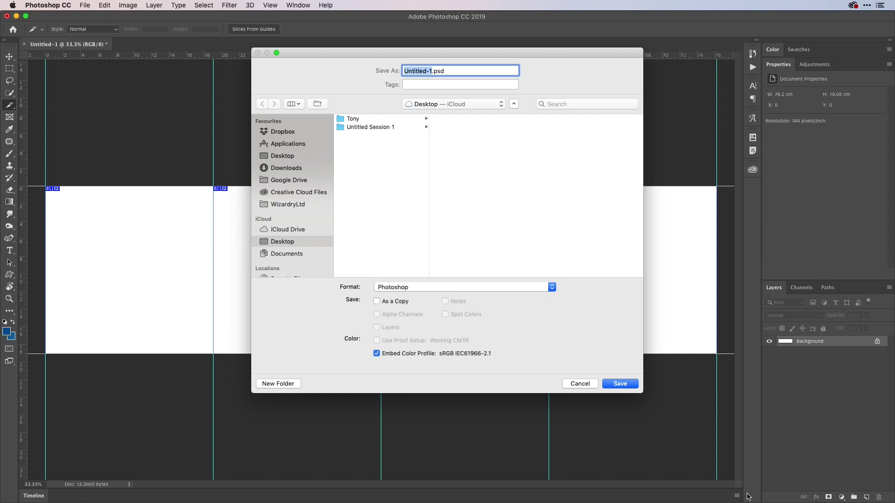
type("instapano")
left_click(620, 384)
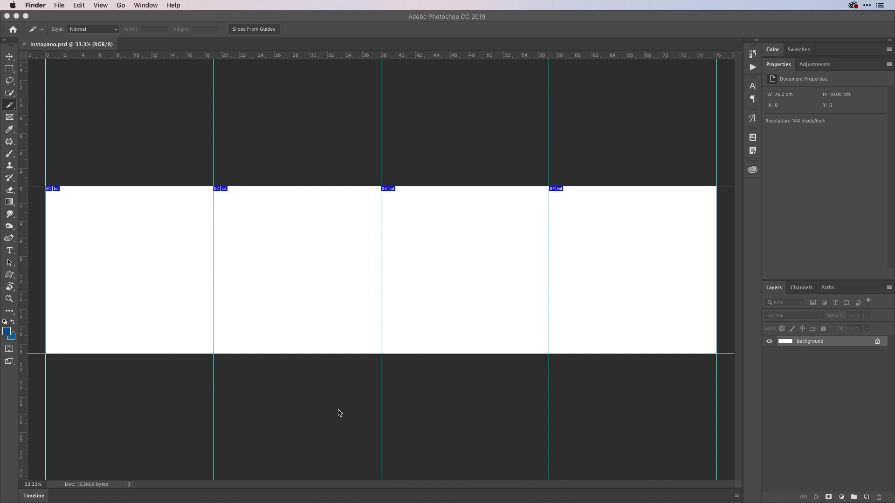
Step: In a Finder window, open the Get Info window for instapano.psd on the Desktop
left_click(345, 485)
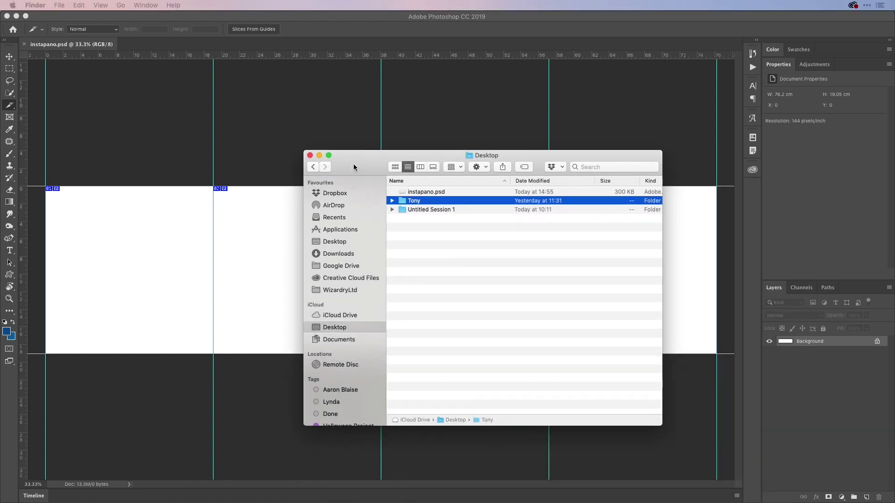
left_click_drag(356, 166, 259, 88)
left_click(325, 117)
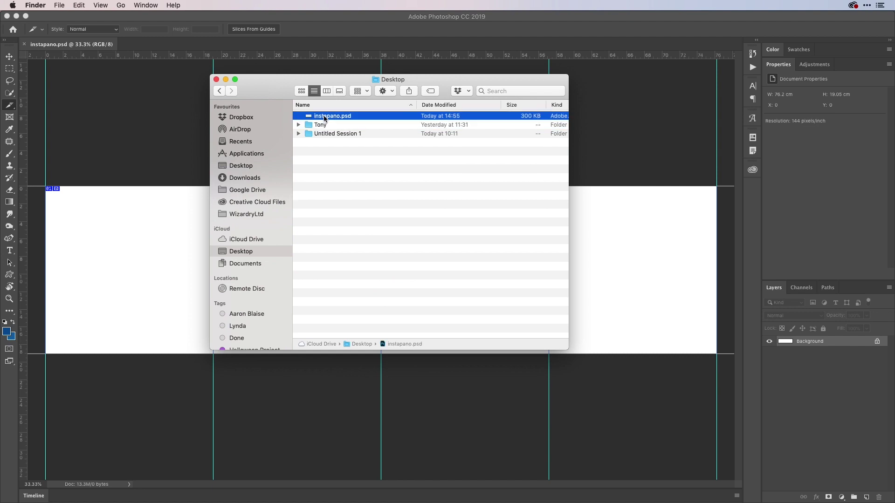
right_click(325, 118)
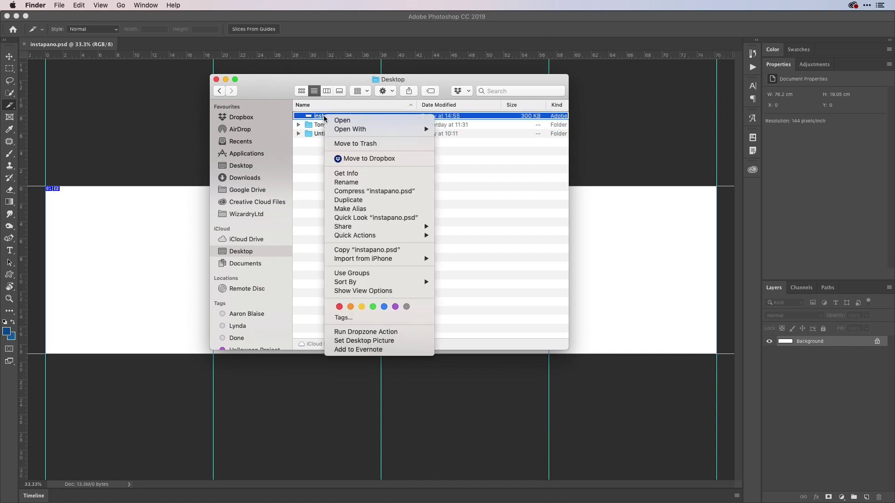
left_click(393, 175)
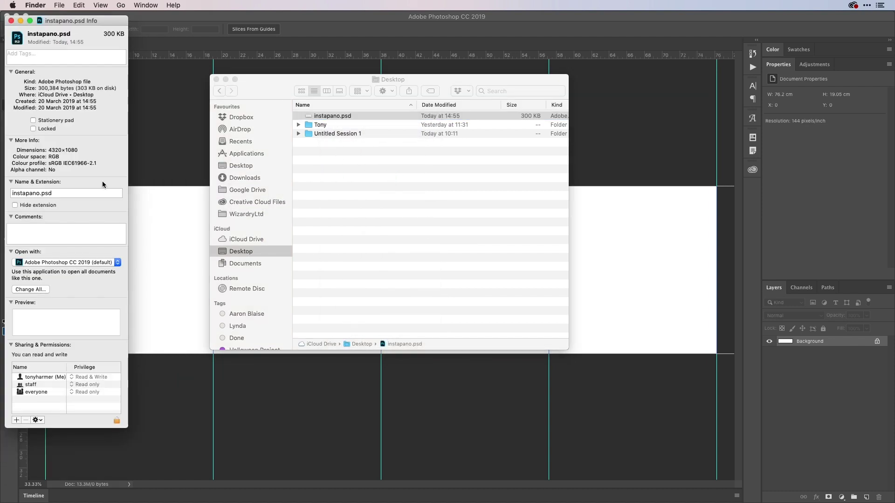
Step: Change the extension to .psdt, confirm Use .psdt, and close the info window
left_click(56, 193)
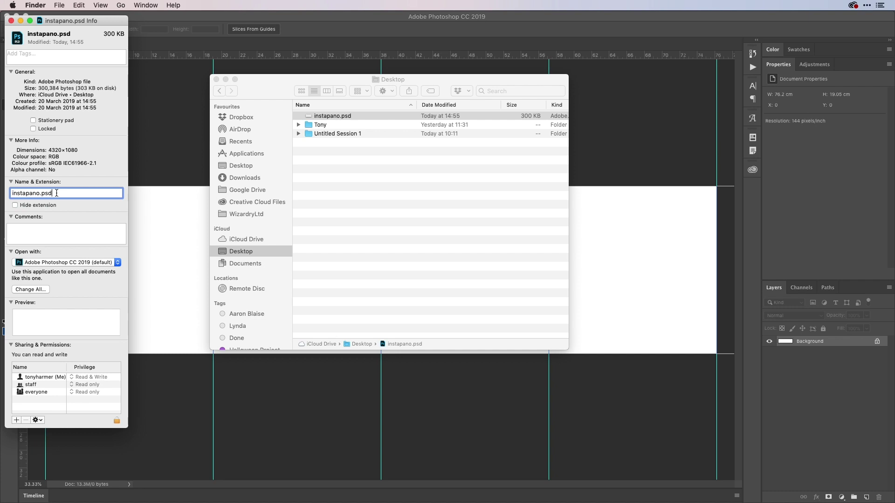
type("t")
key("Return")
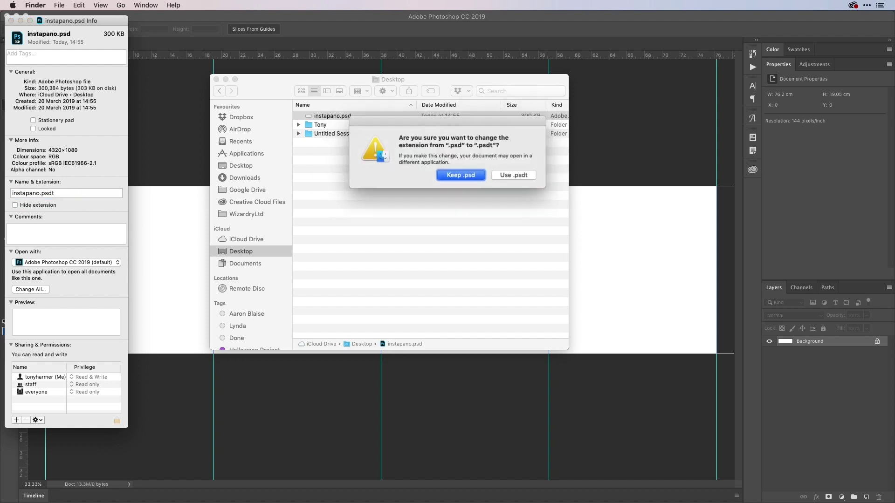
left_click(510, 174)
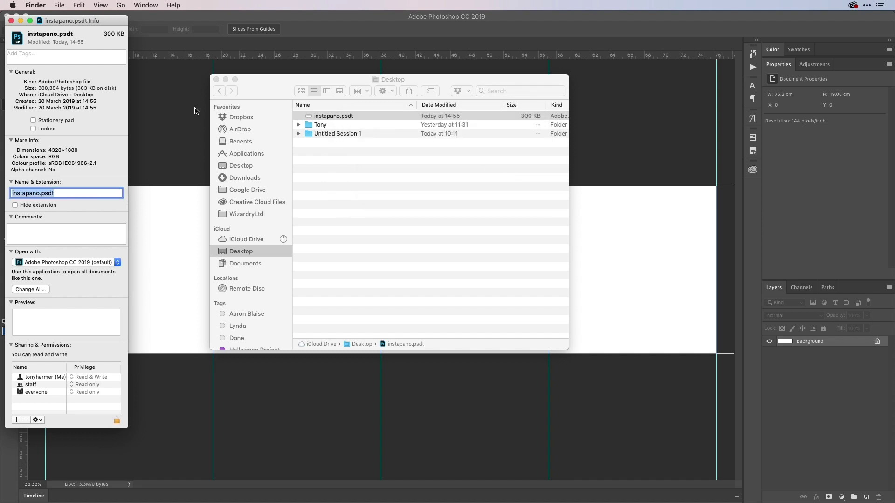
left_click(11, 20)
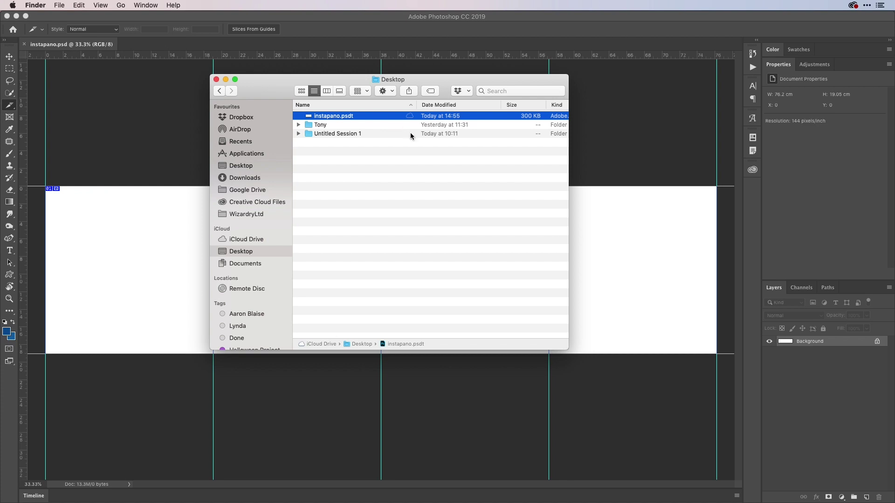
left_click(349, 117)
key("Return")
Step: Open instapano.psdt as an untitled copy and scroll the Libraries panel to the lavender image
double_click(310, 118)
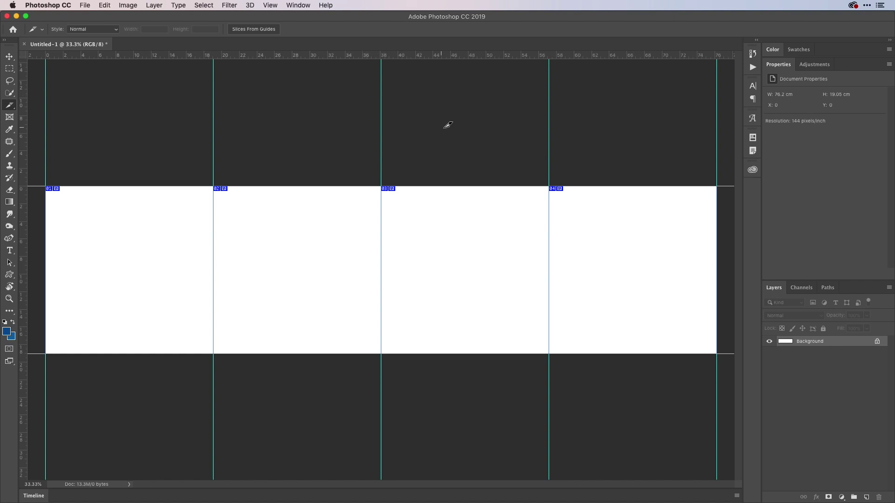
left_click(752, 170)
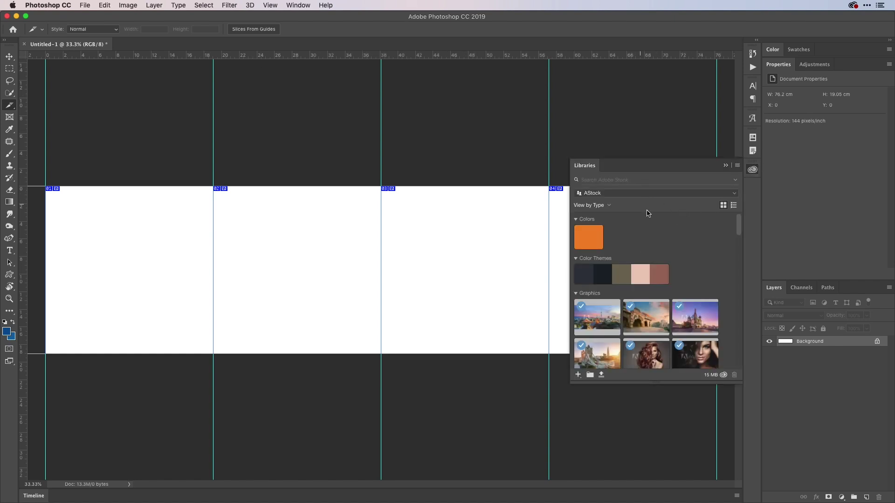
scroll(696, 247, "down", 5)
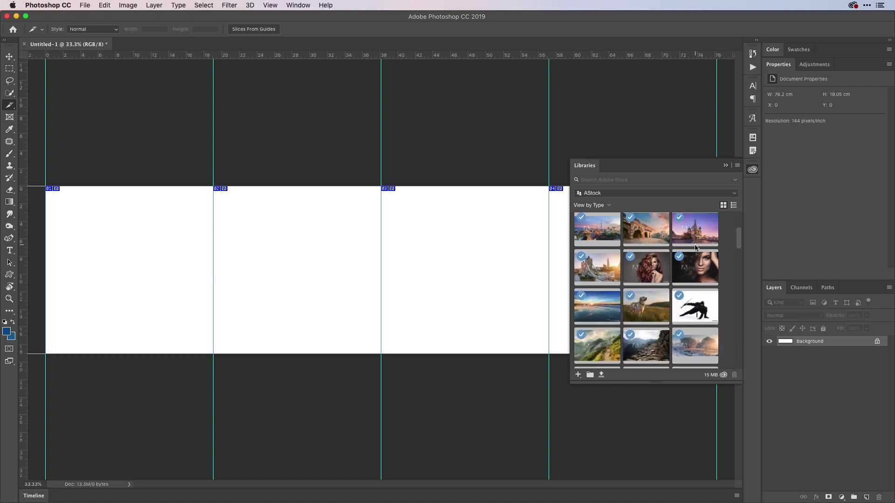
scroll(696, 247, "down", 2)
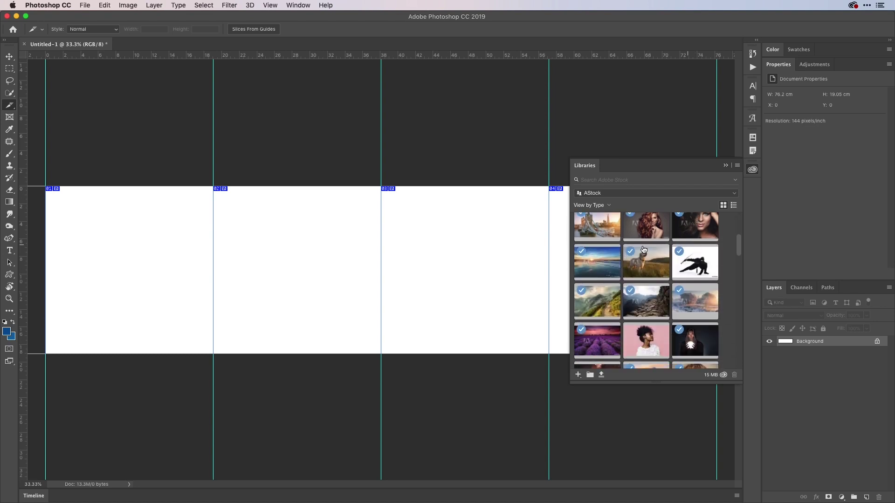
scroll(648, 289, "down", 5)
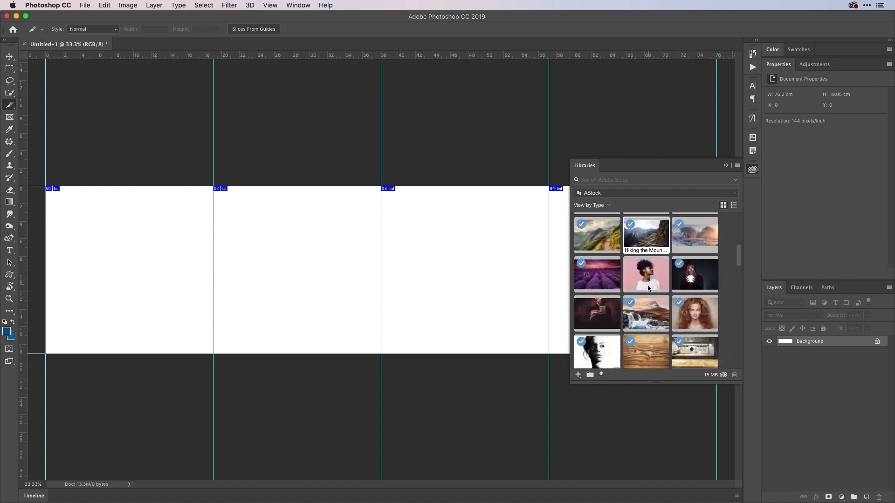
Step: Place the lavender sunset image, centre it, scale it proportionally to 174.04%, shift it down, and commit
left_click_drag(609, 241, 326, 277)
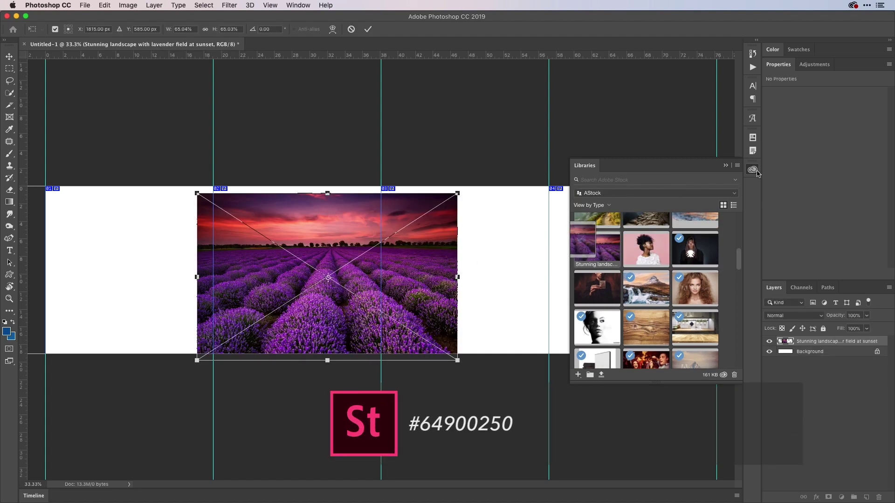
left_click(753, 170)
left_click_drag(367, 240, 422, 233)
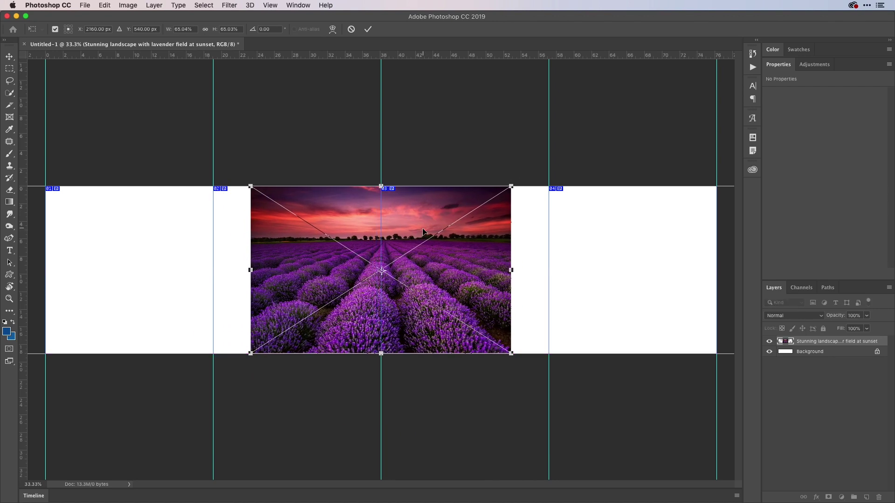
left_click(206, 29)
left_click(206, 30)
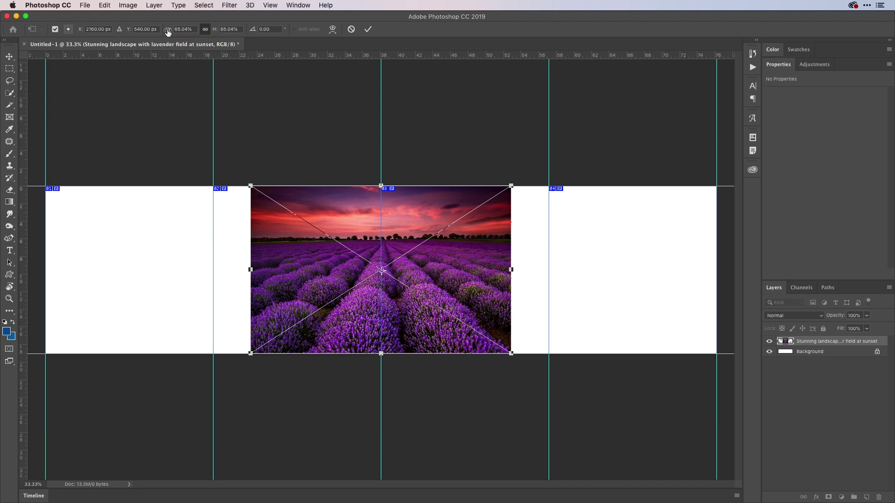
left_click_drag(168, 32, 219, 32)
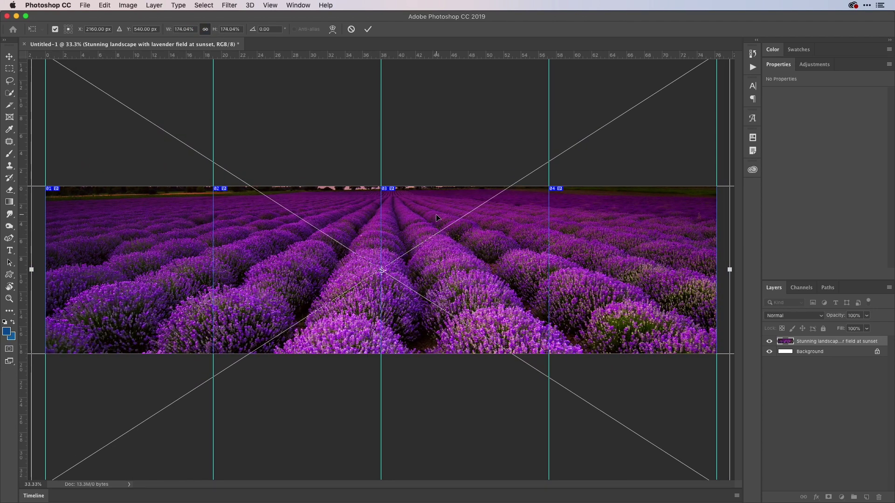
left_click_drag(437, 217, 437, 266)
key("Return")
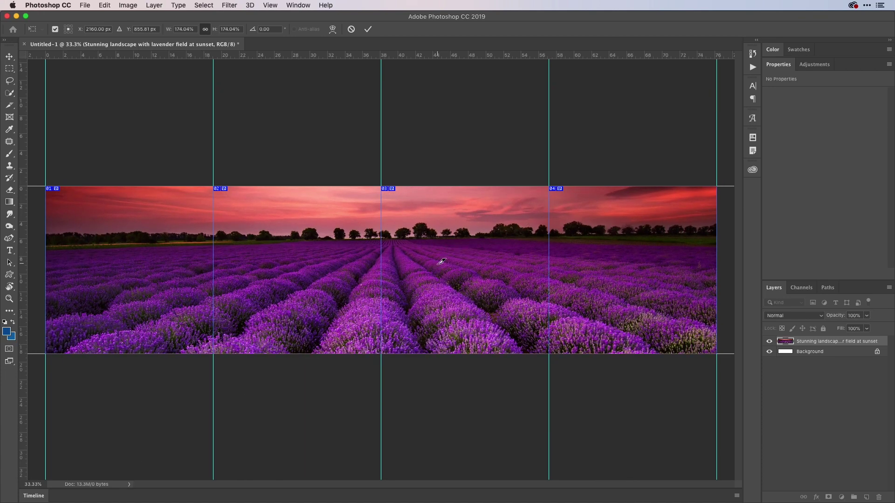
Step: Open Save for Web (Legacy) and set the colour preview to Use Document Profile
left_click(88, 5)
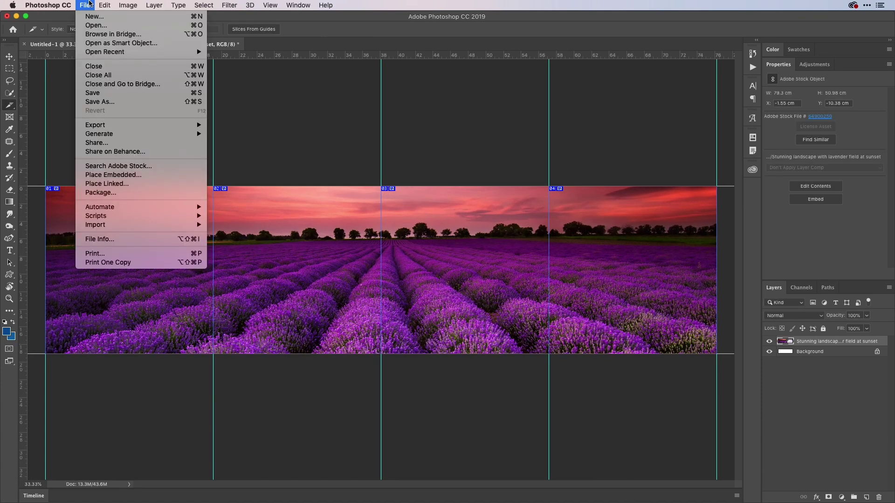
mouse_move(106, 126)
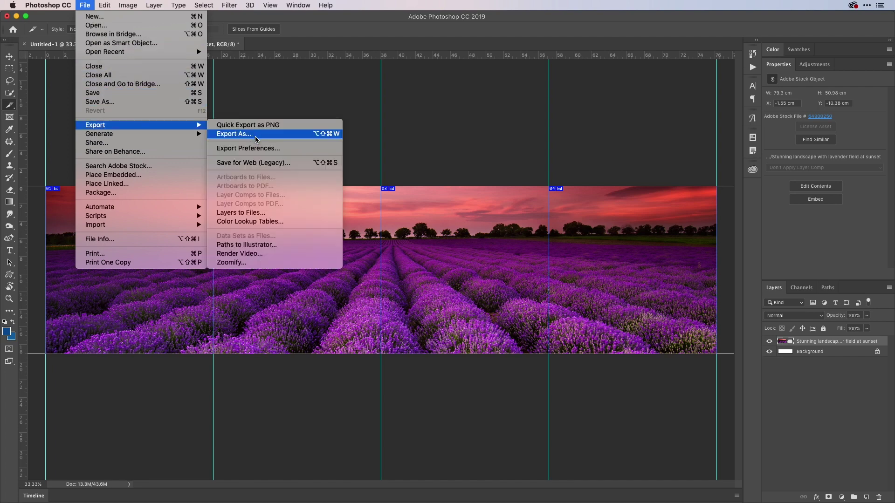
left_click(263, 162)
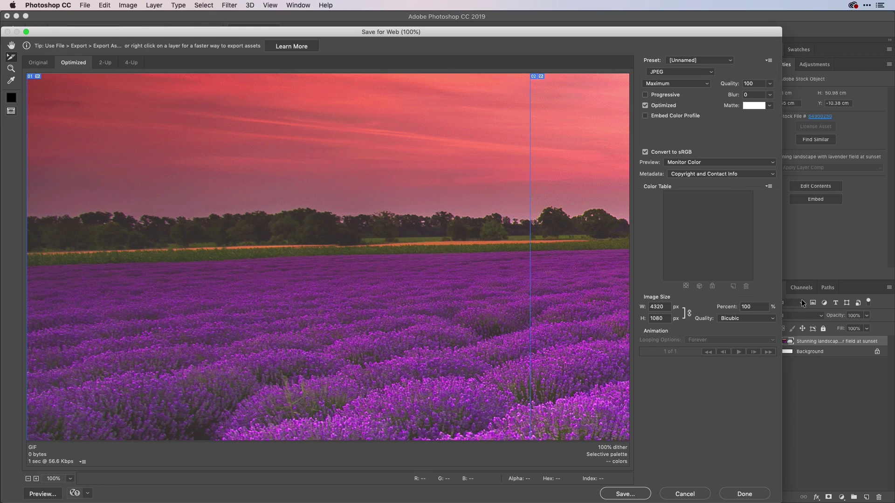
left_click(764, 161)
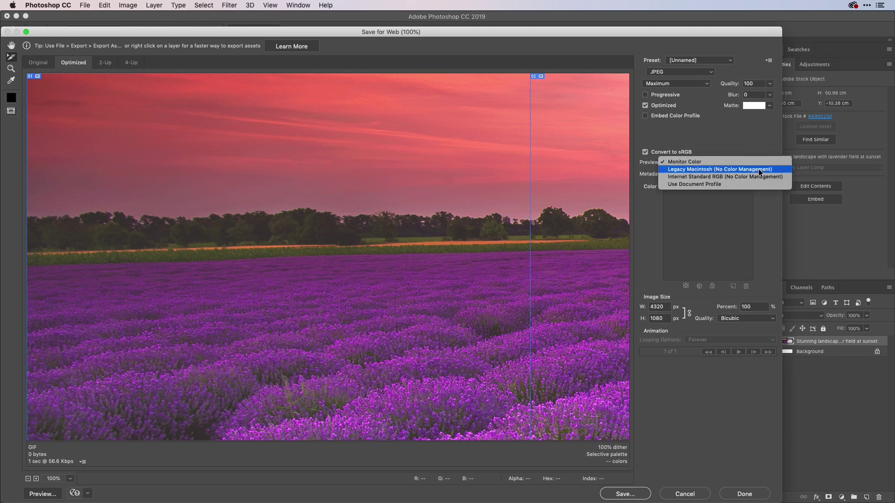
key("Escape")
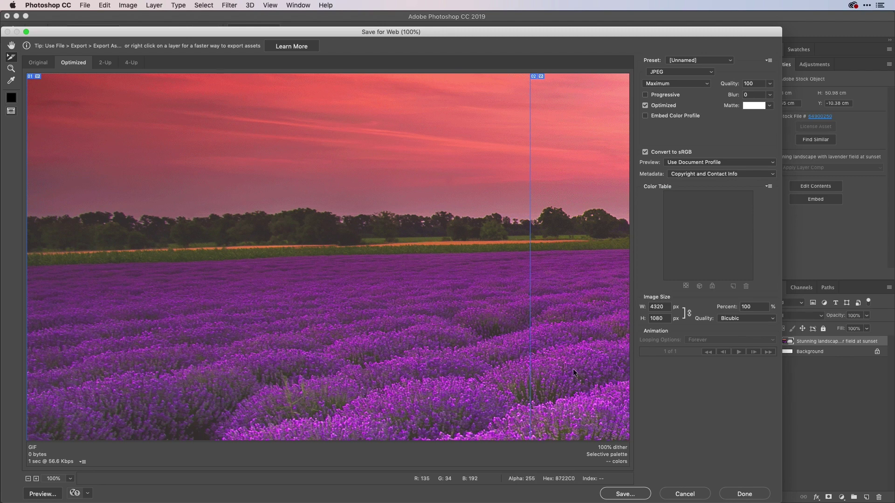
Step: Save the four slices as pano images to the Desktop
left_click(627, 494)
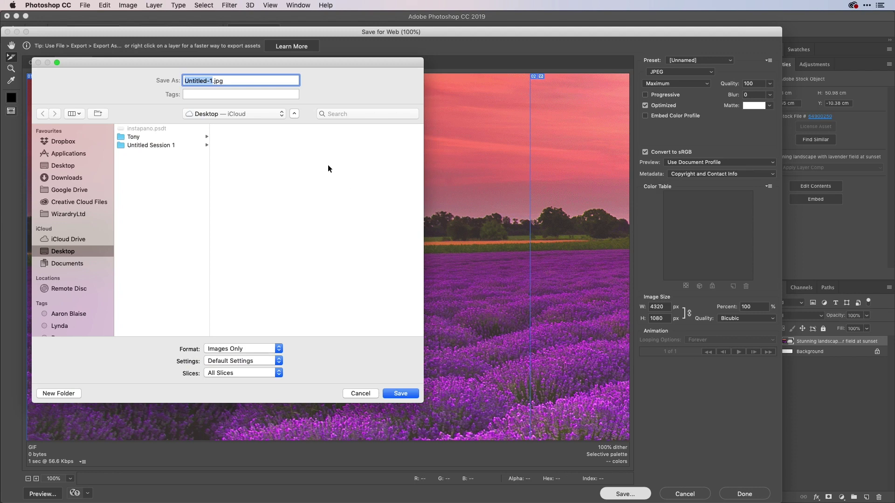
type("pano")
left_click(408, 393)
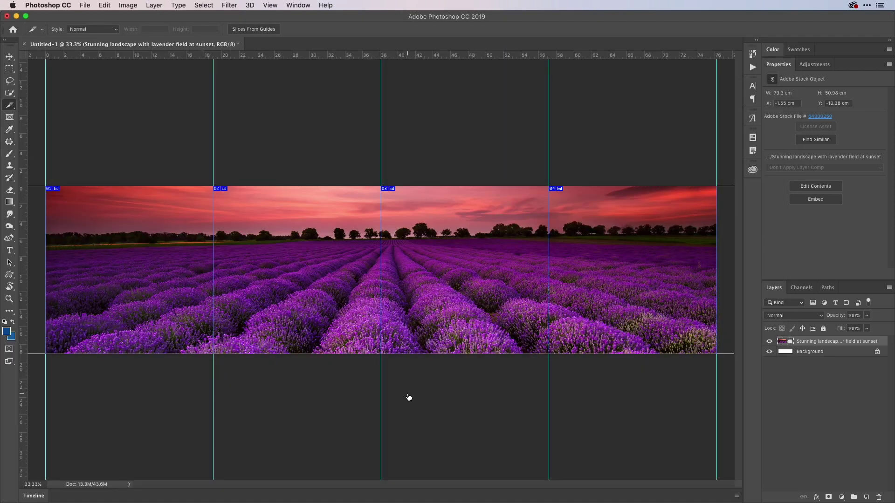
key("super+Tab")
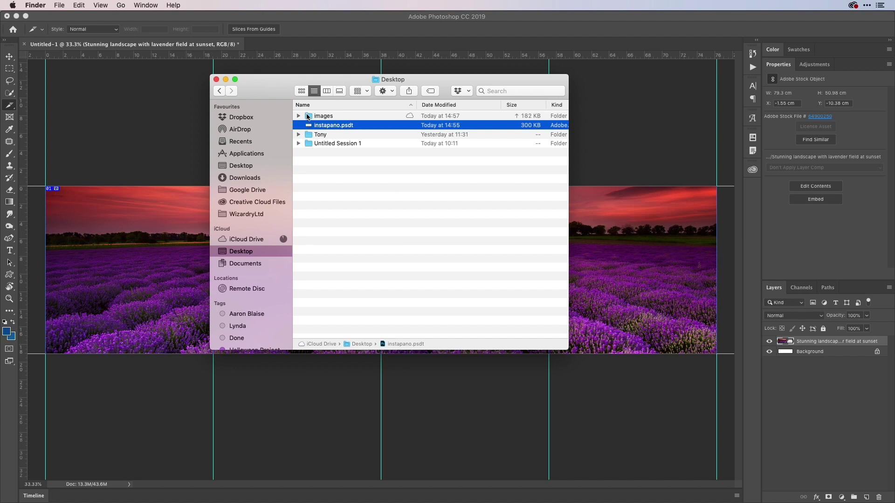
double_click(308, 116)
left_click(309, 116)
key("space")
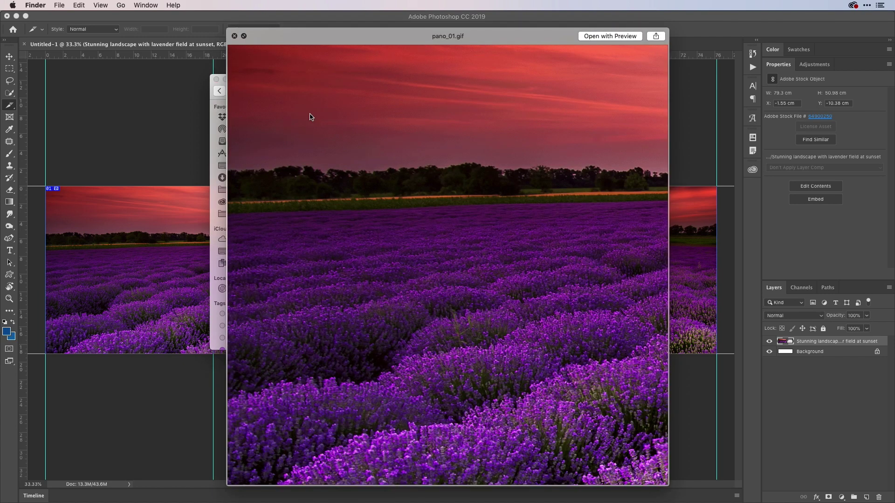
key("Down")
key("Down")
key("Down")
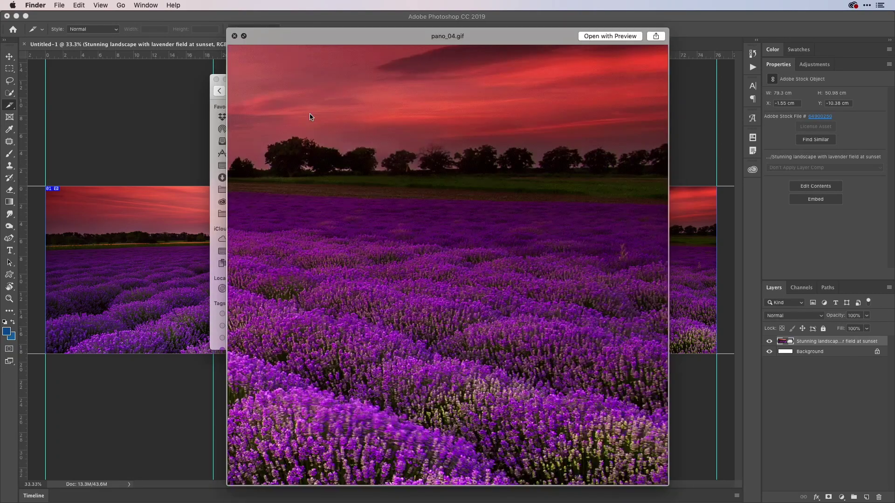
key("Up")
key("Up")
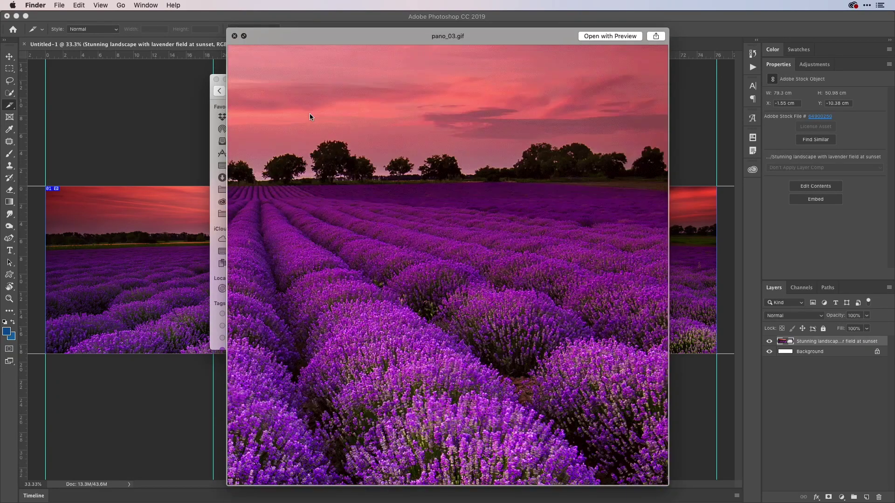
key("space")
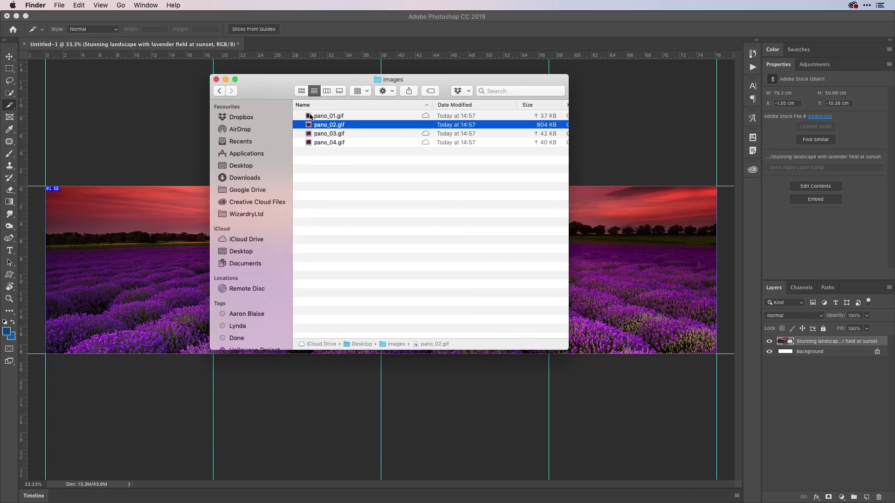
left_click(638, 112)
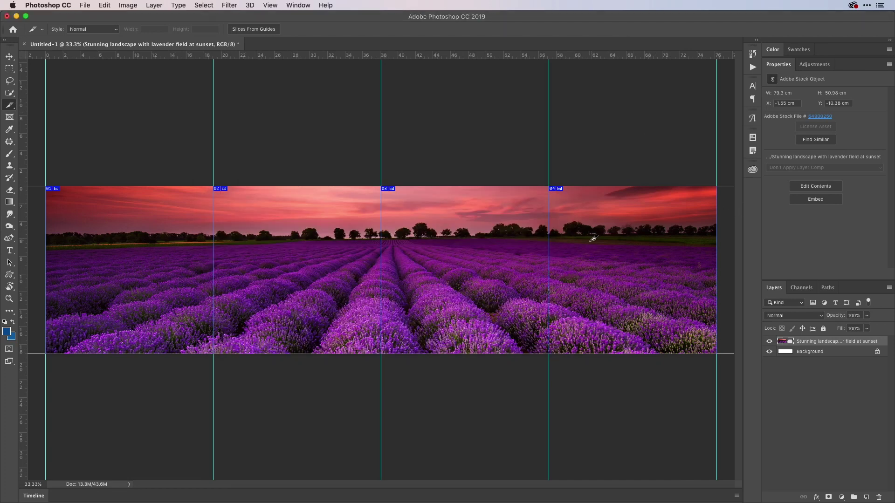